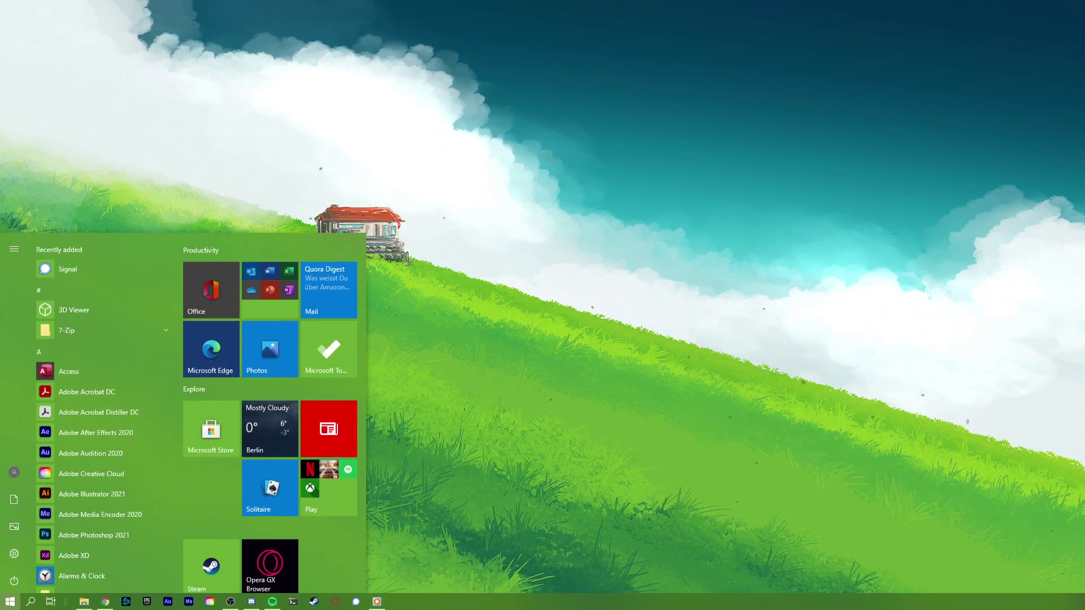
# Step: Open the Windows Sound settings and look over the output and input device sections
pyautogui.write('sound')
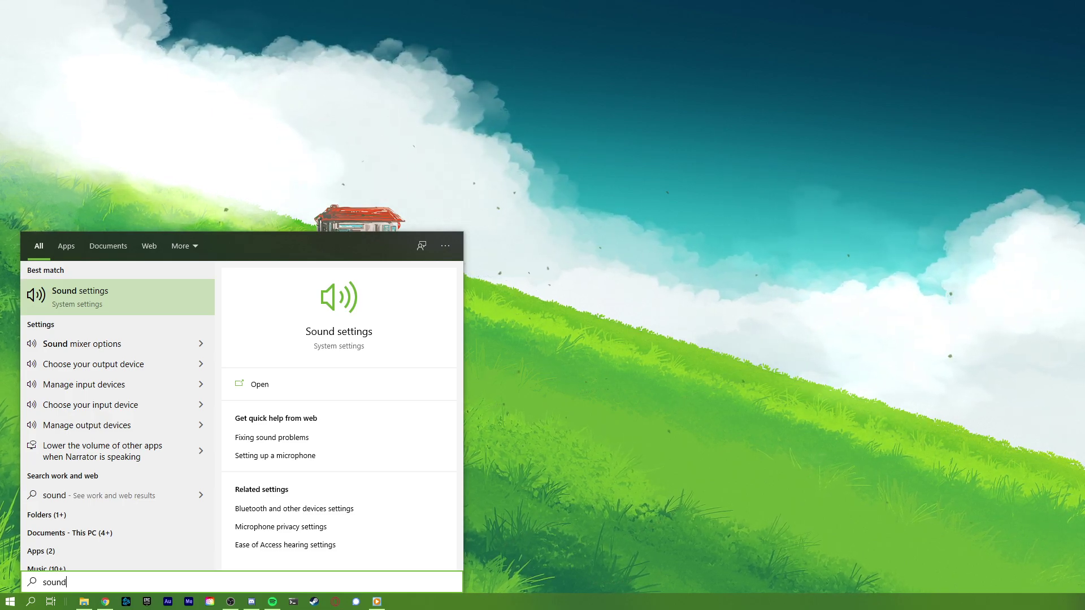
pyautogui.press('Return')
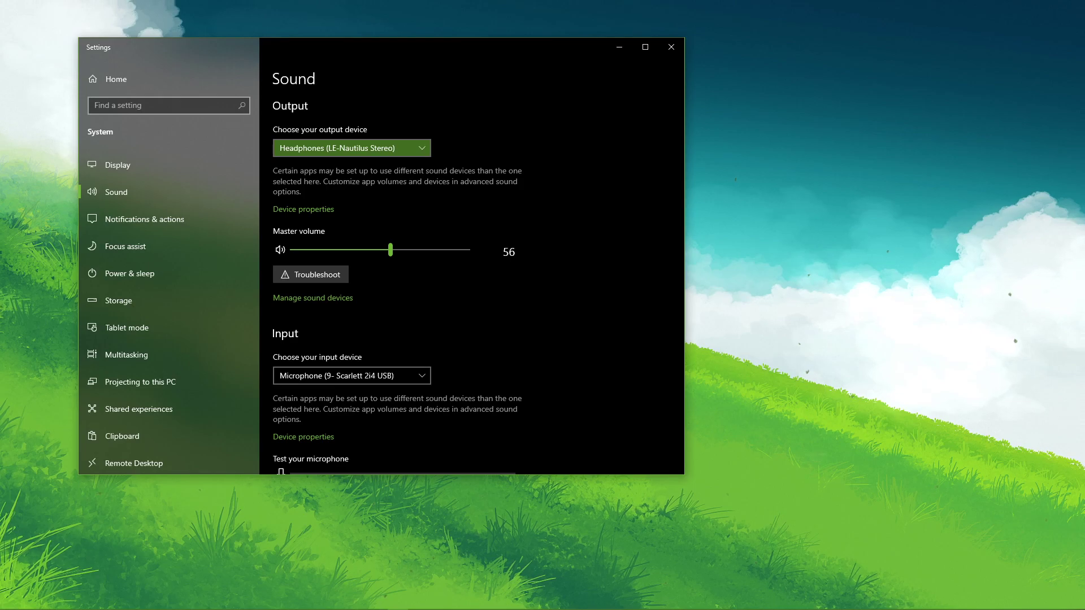
pyautogui.moveTo(553, 51); pyautogui.dragTo(727, 84)
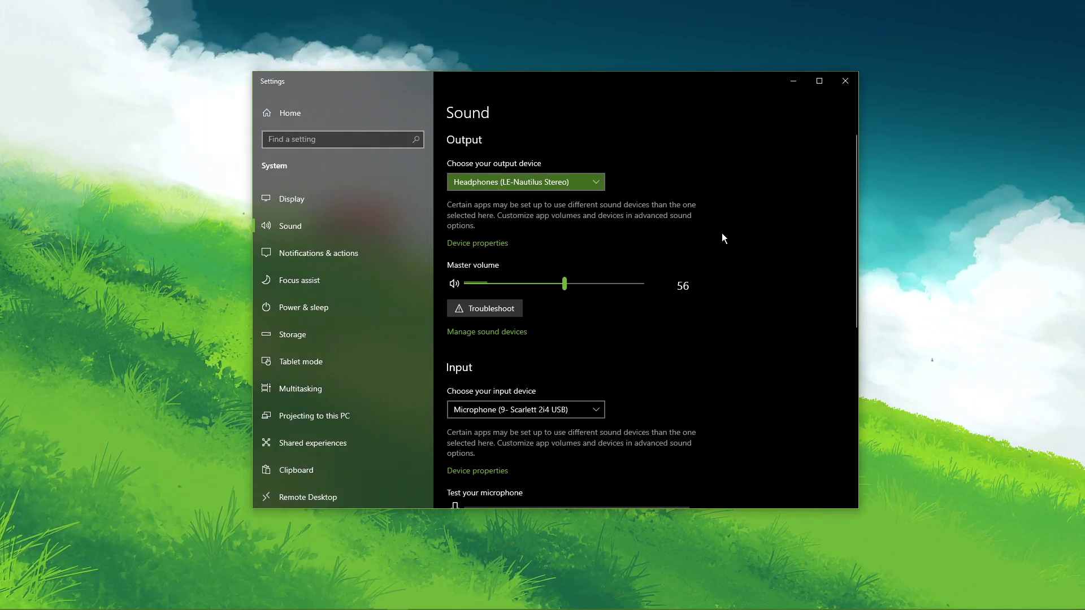
pyautogui.scroll(-2, 722, 237)
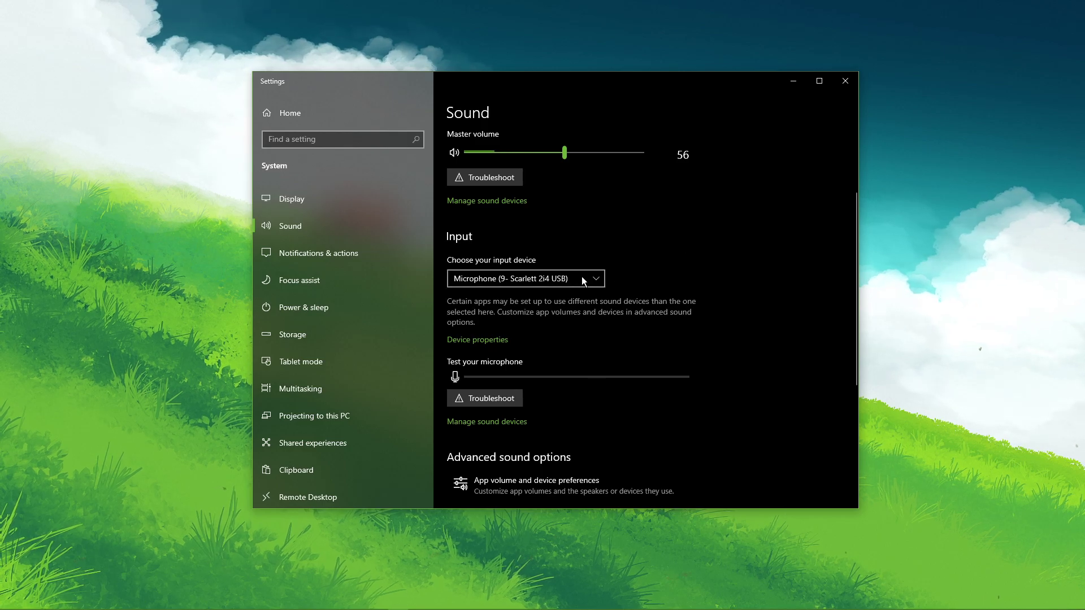
pyautogui.scroll(2, 630, 281)
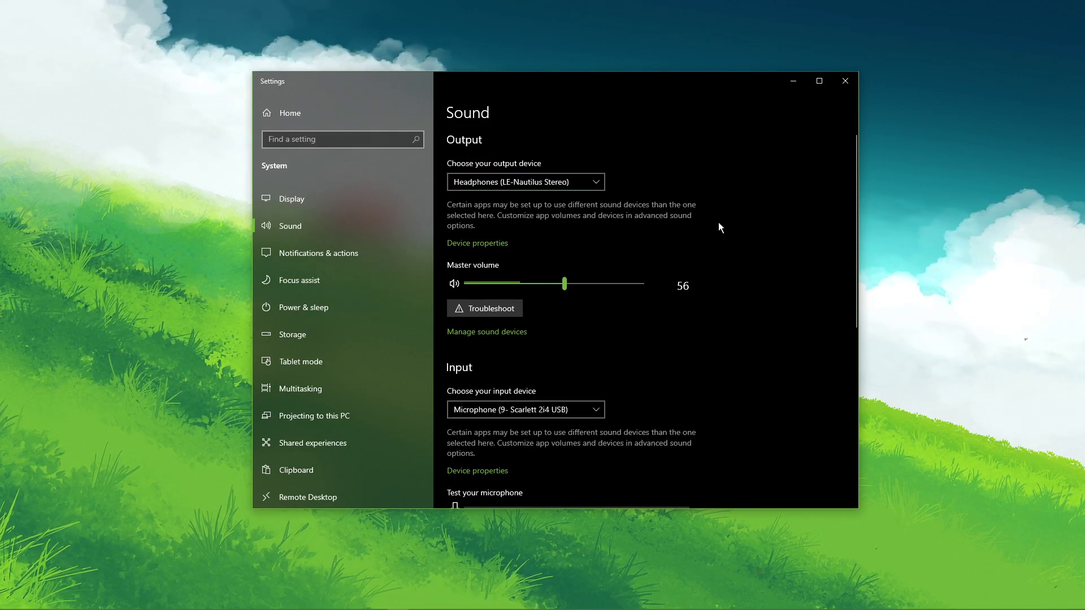
# Step: Inspect the enable and disable options of the listed output devices and the Scarlett 2i4 USB microphone under Manage sound devices, and return to Sound
pyautogui.click(510, 333)
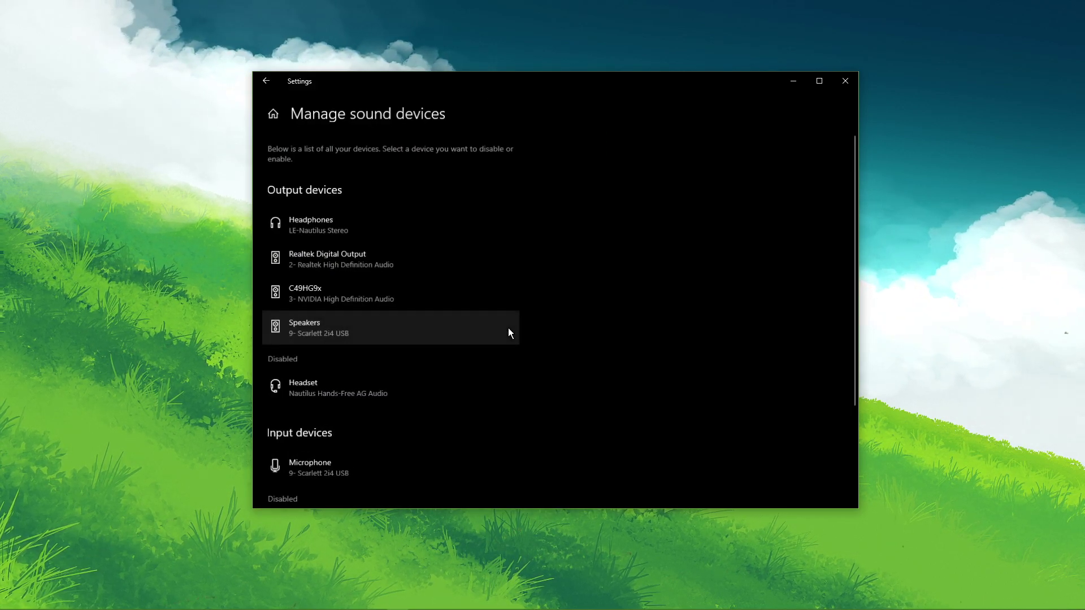
pyautogui.click(443, 225)
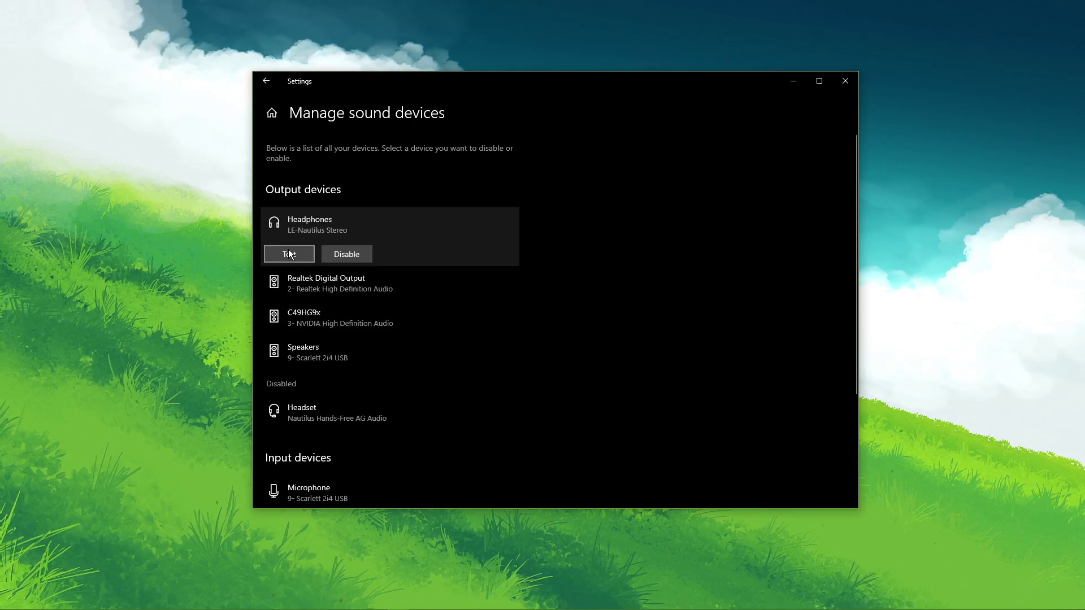
pyautogui.click(345, 282)
pyautogui.click(342, 318)
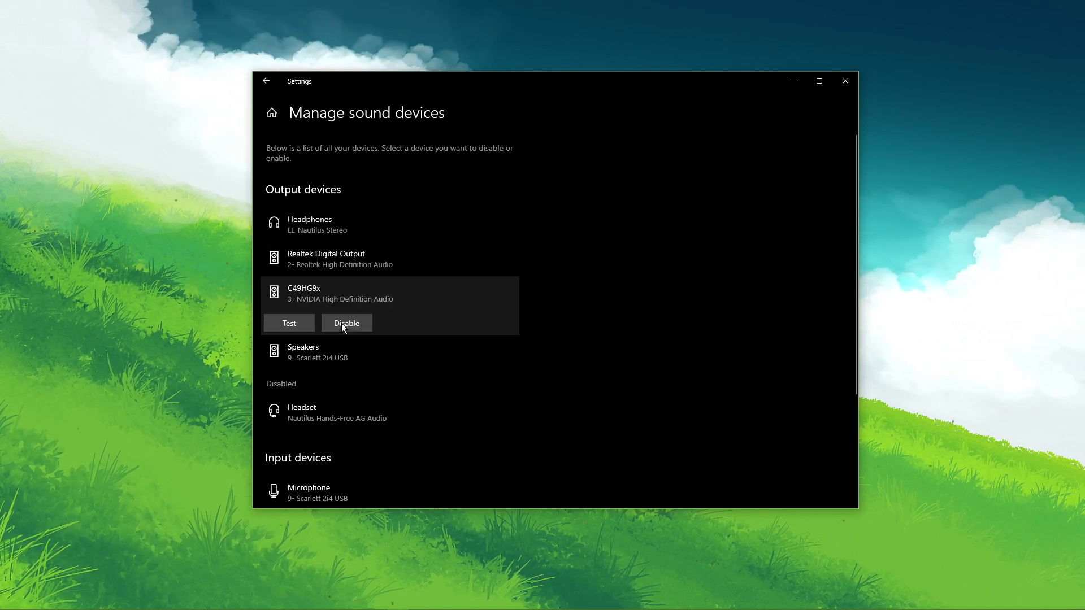
pyautogui.click(337, 354)
pyautogui.scroll(-2, 345, 356)
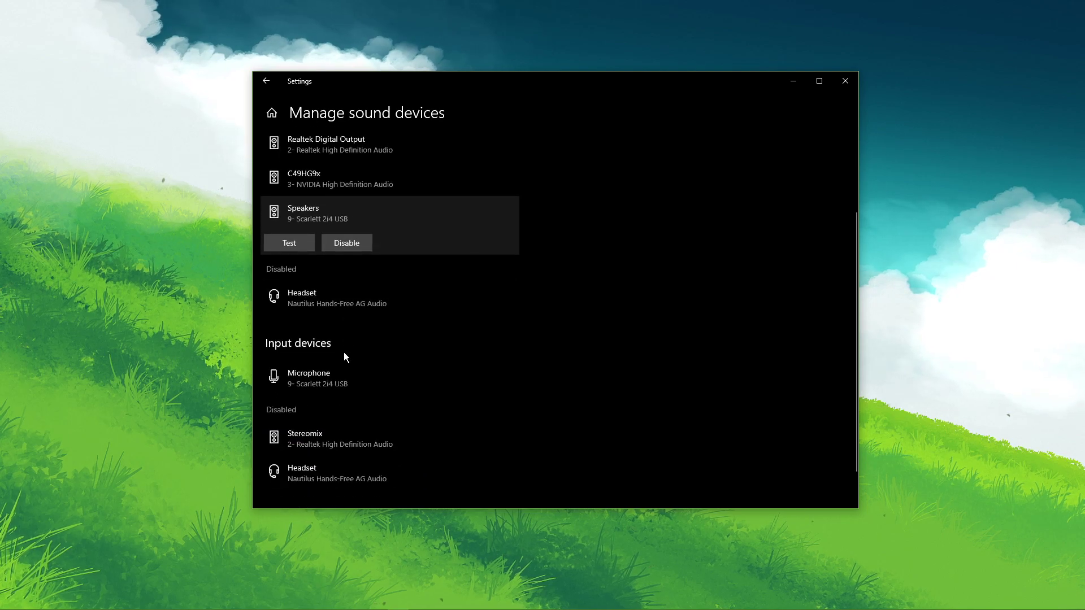
pyautogui.click(326, 379)
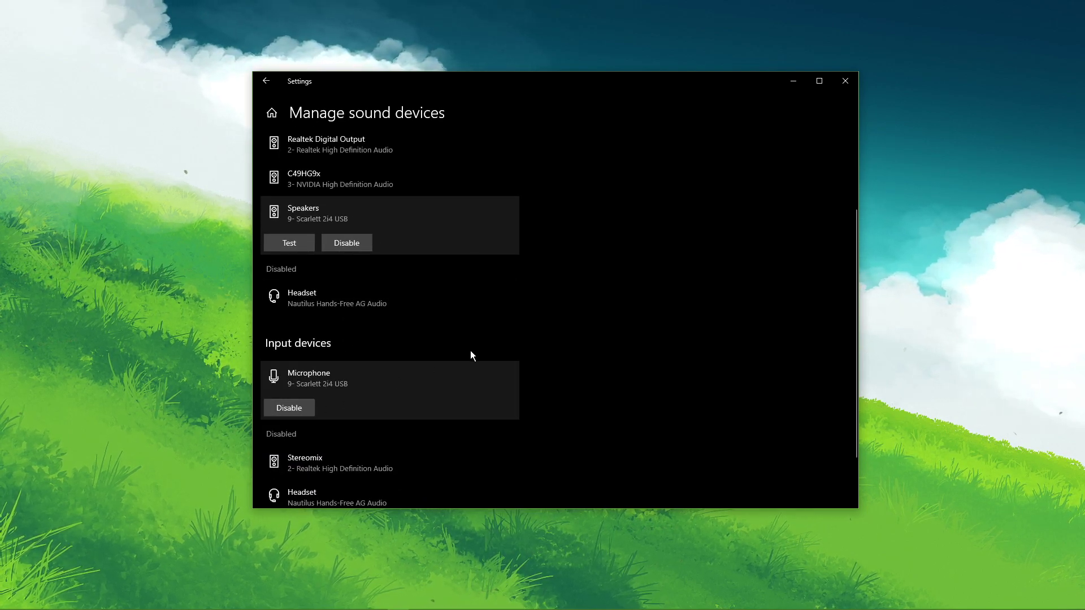
pyautogui.scroll(-1, 690, 269)
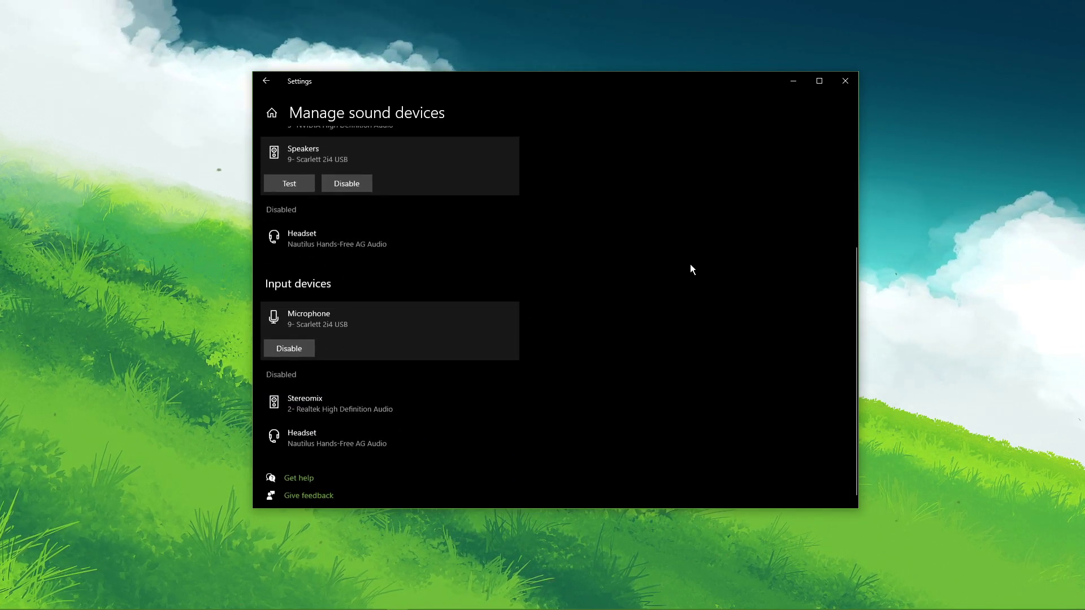
pyautogui.hotkey('alt', 'Left')
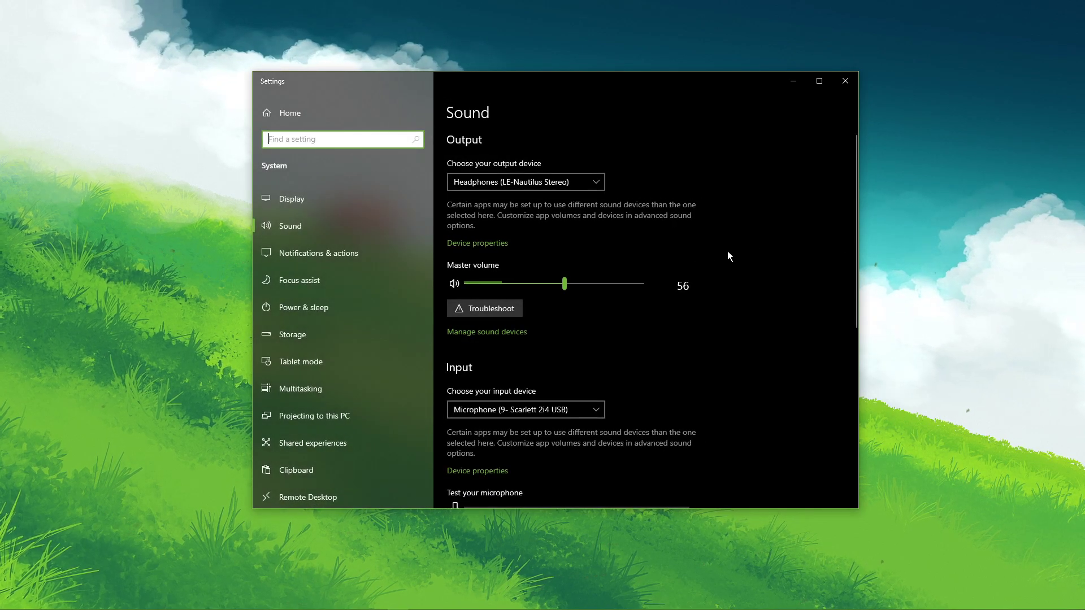
# Step: Open the additional device properties of the Scarlett 2i4 USB input microphone from its device properties
pyautogui.moveTo(856, 175); pyautogui.dragTo(863, 230)
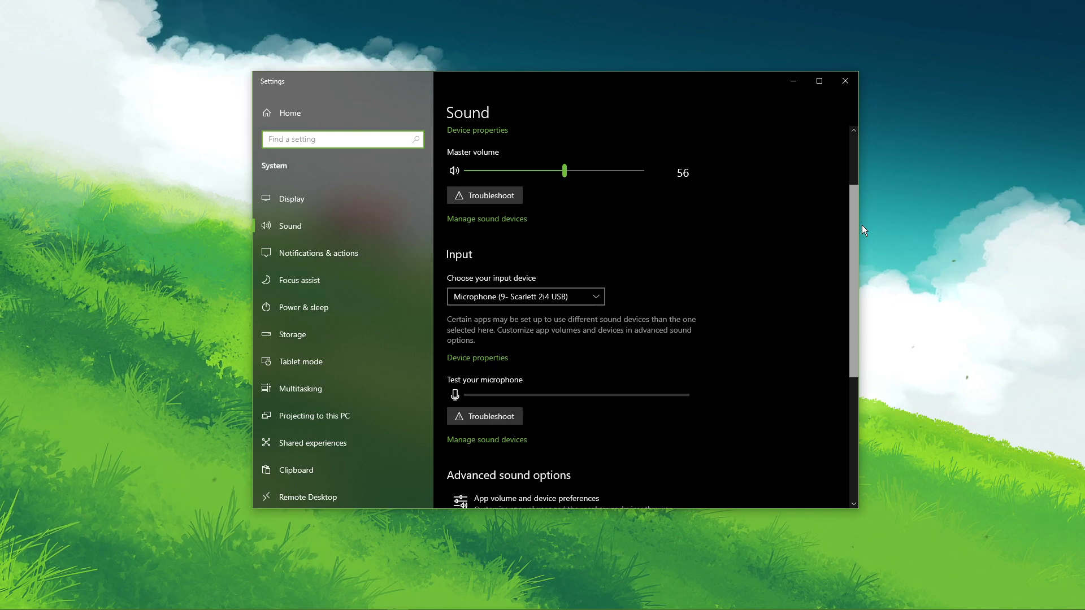
pyautogui.click(483, 359)
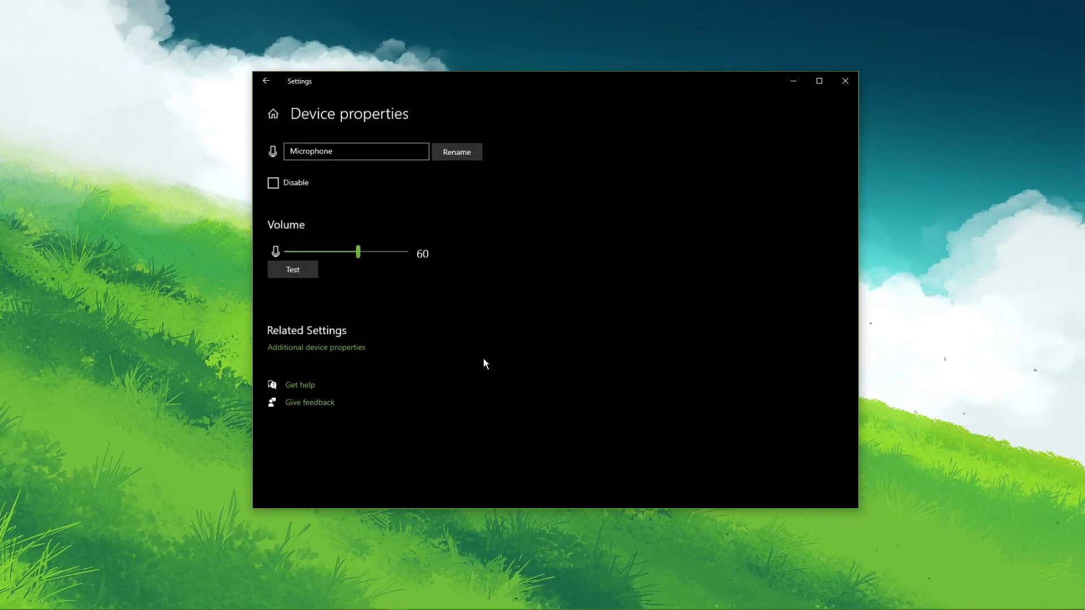
pyautogui.click(325, 354)
pyautogui.moveTo(327, 84); pyautogui.dragTo(656, 112)
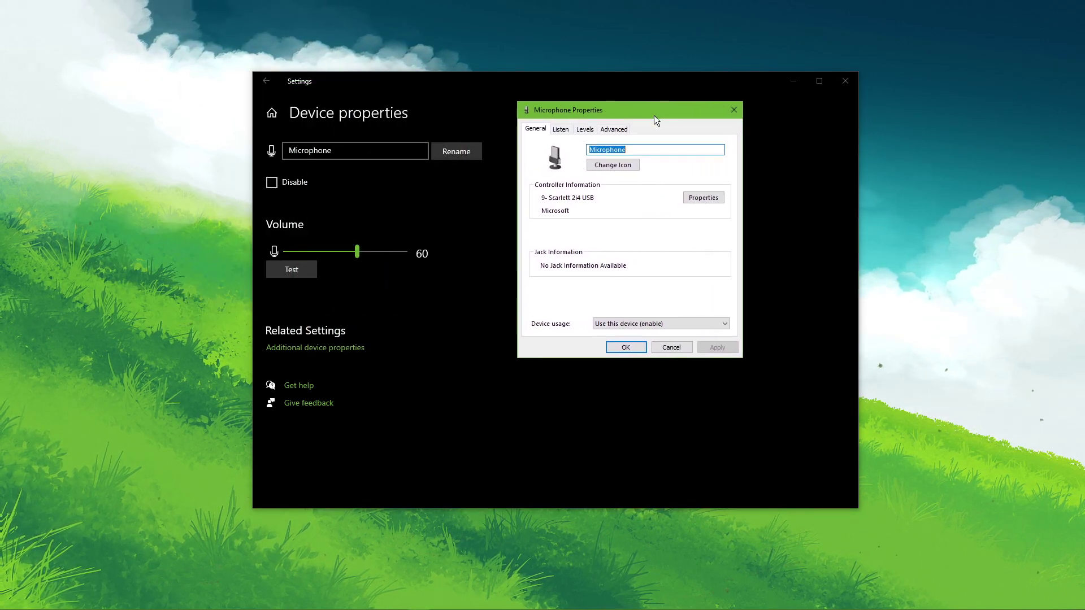
# Step: Review the microphone's listening options, available default formats and exclusive mode settings, and close its properties dialog
pyautogui.click(559, 131)
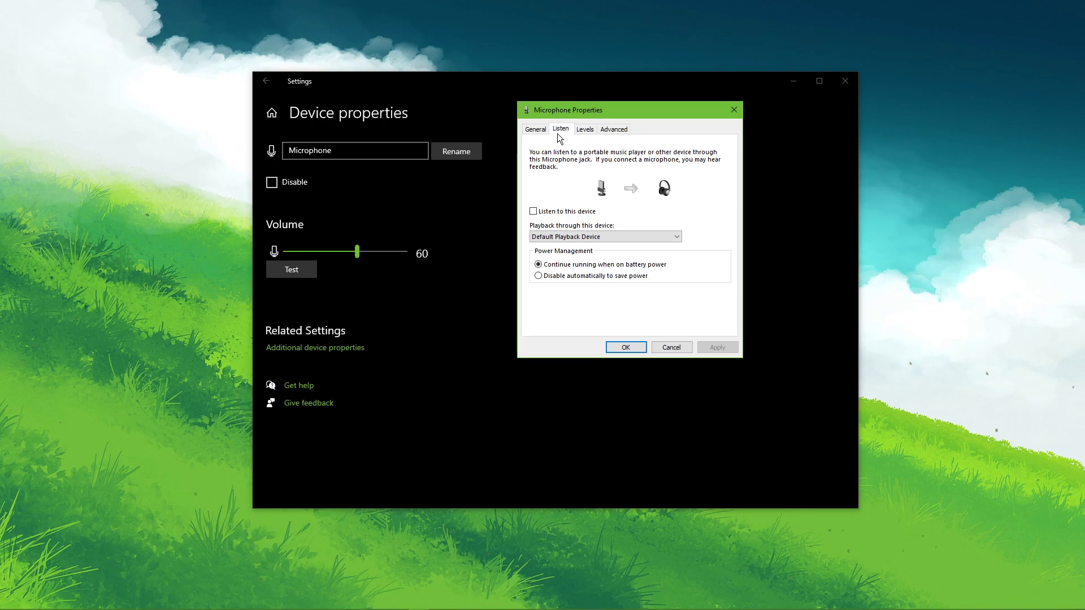
pyautogui.click(613, 129)
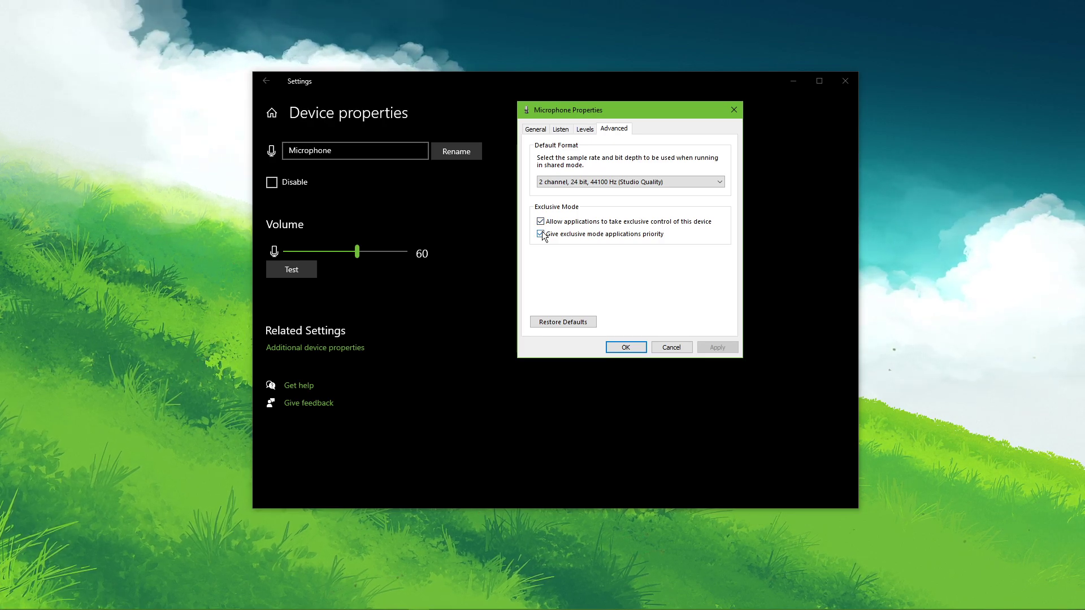
pyautogui.click(551, 181)
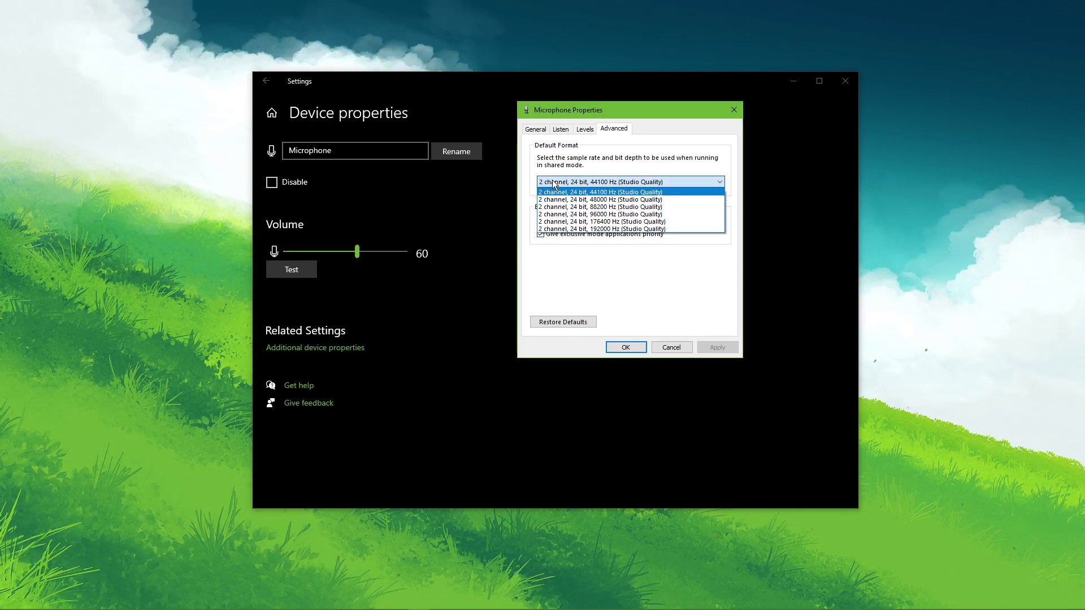
pyautogui.click(521, 187)
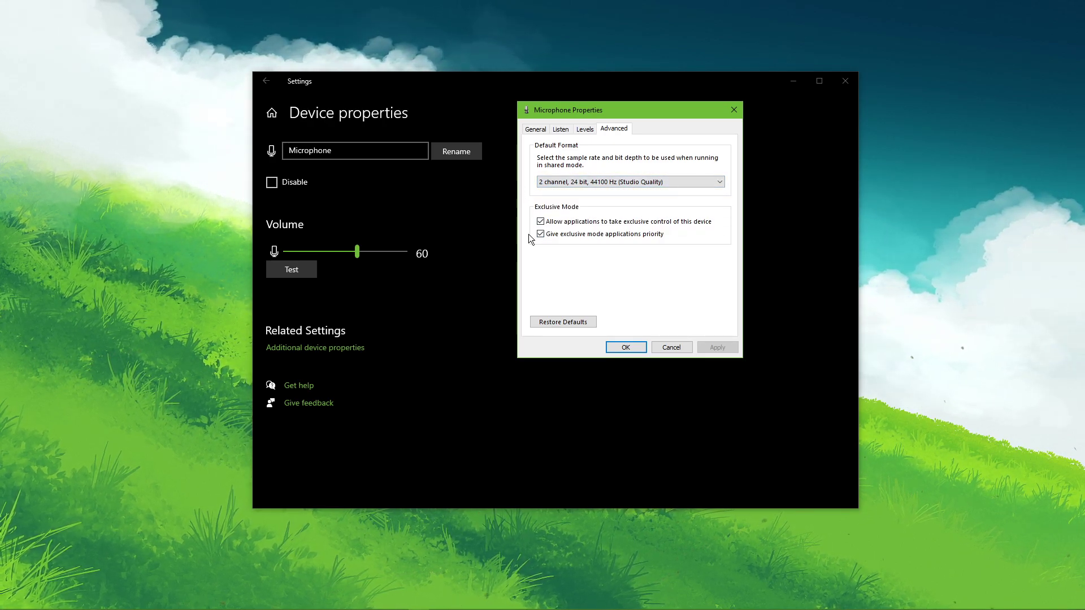
pyautogui.click(624, 348)
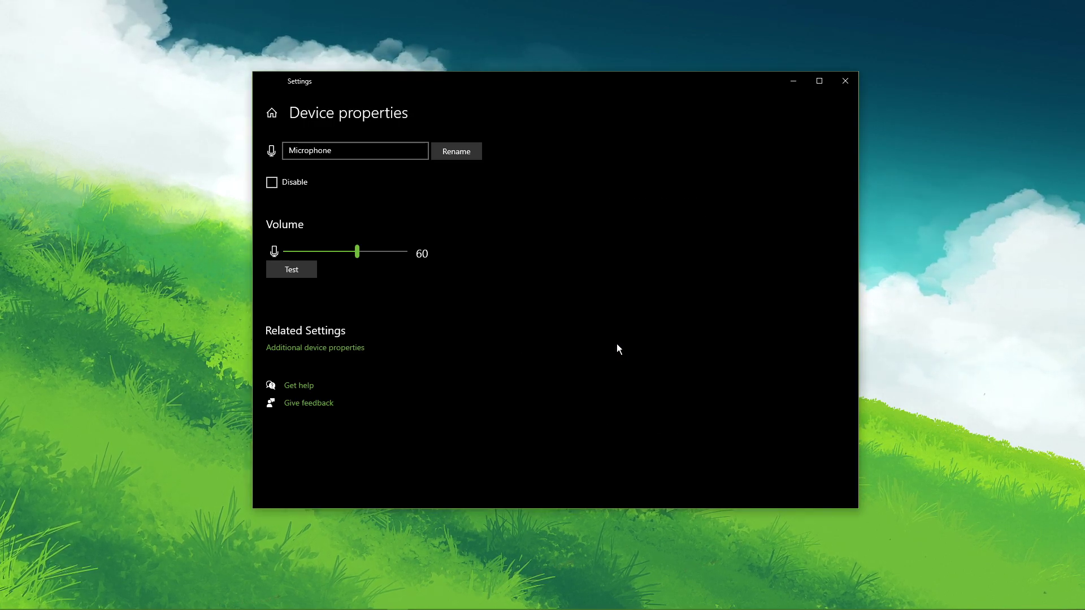
# Step: Review the per-app volume and input and output assignments in App volume and device preferences
pyautogui.hotkey('alt', 'Left')
pyautogui.scroll(-3, 615, 344)
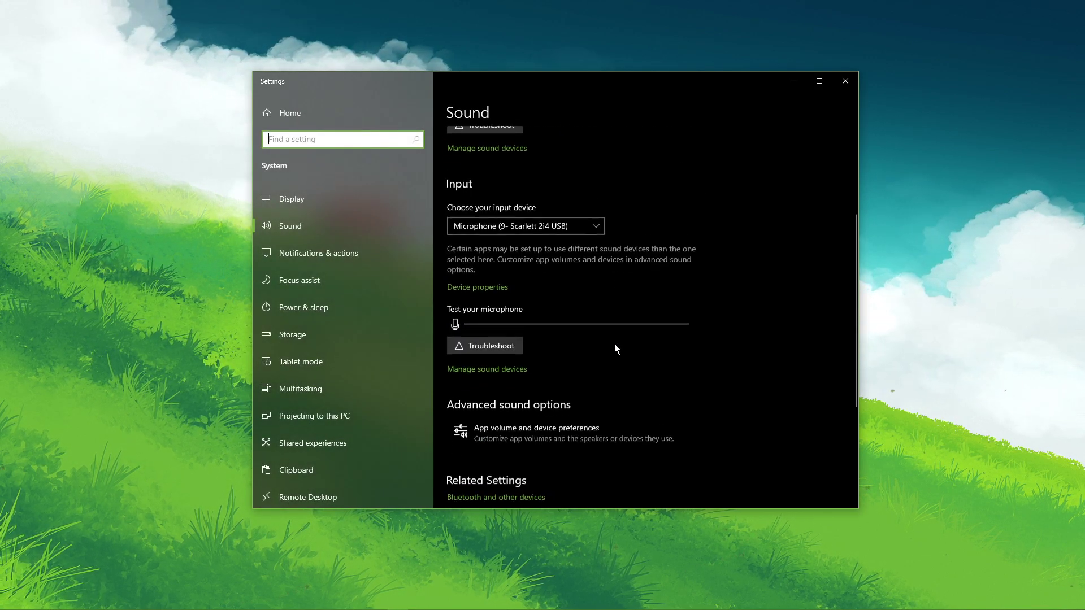
pyautogui.click(528, 417)
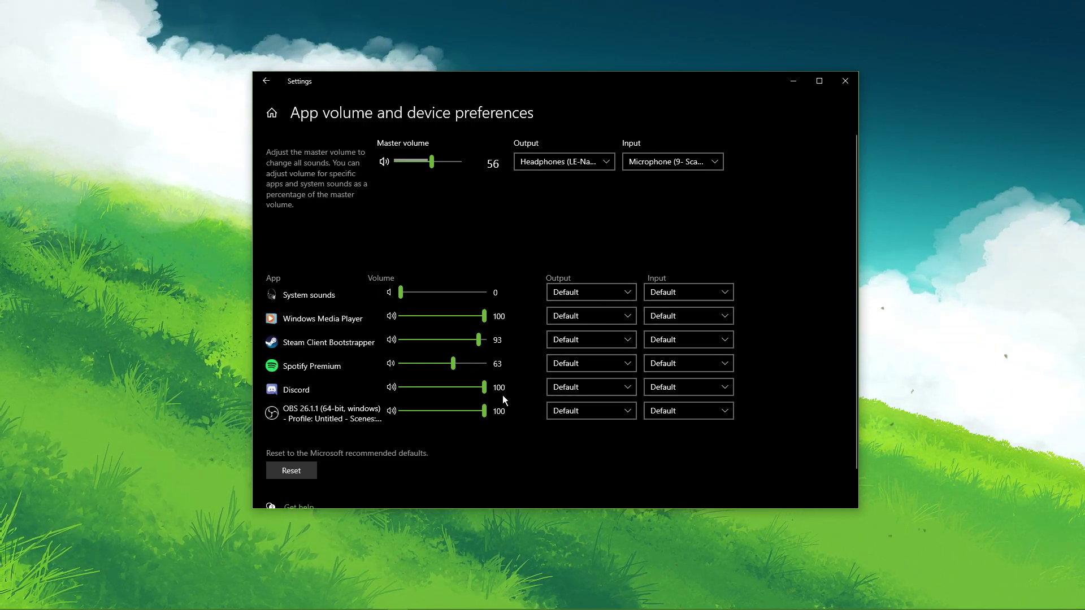
pyautogui.hotkey('alt', 'Left')
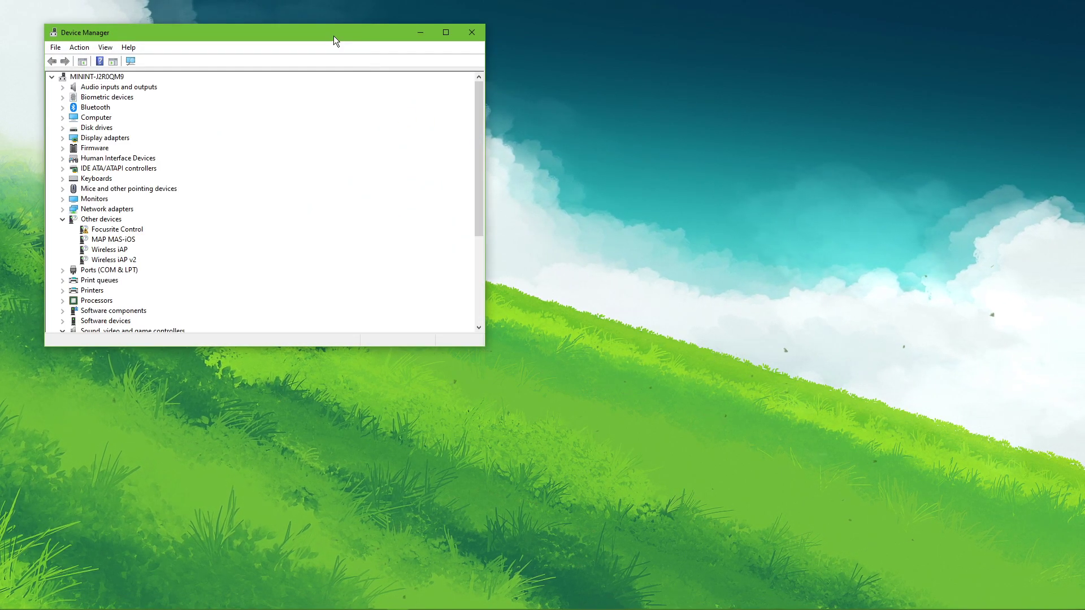
# Step: In Device Manager, open the driver update wizard for Microphone (9- Scarlett 2i4 USB), view its search options and close it
pyautogui.moveTo(333, 35); pyautogui.dragTo(666, 85)
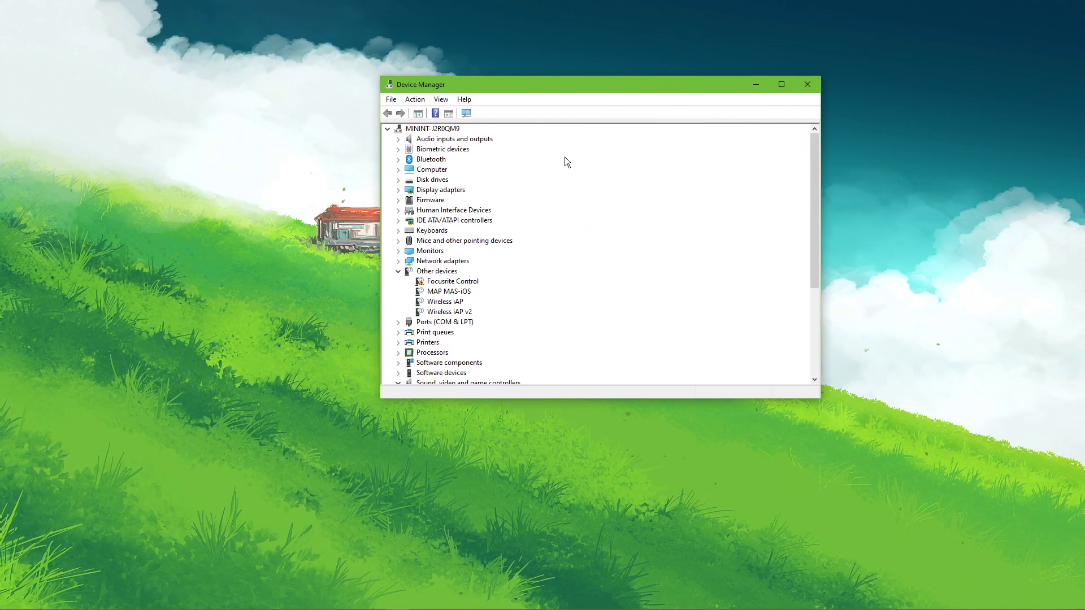
pyautogui.click(398, 139)
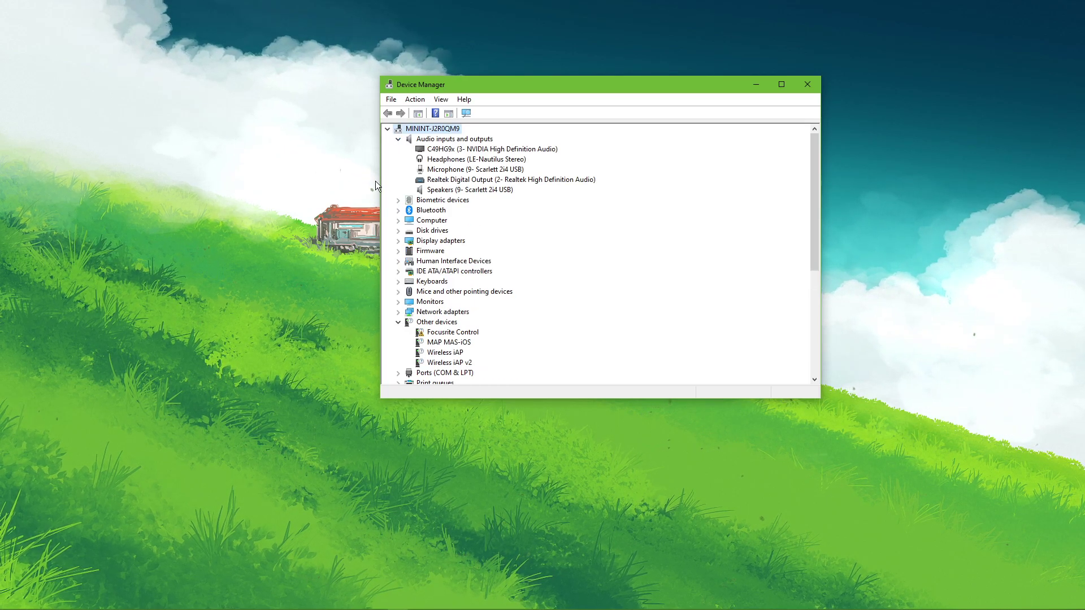
pyautogui.click(464, 169)
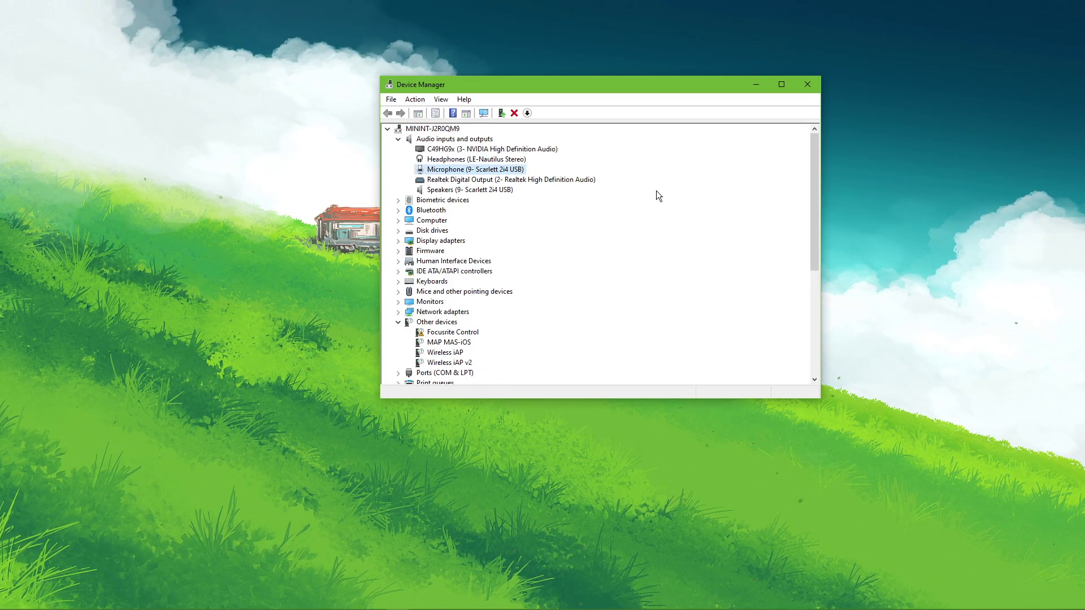
pyautogui.rightClick(520, 170)
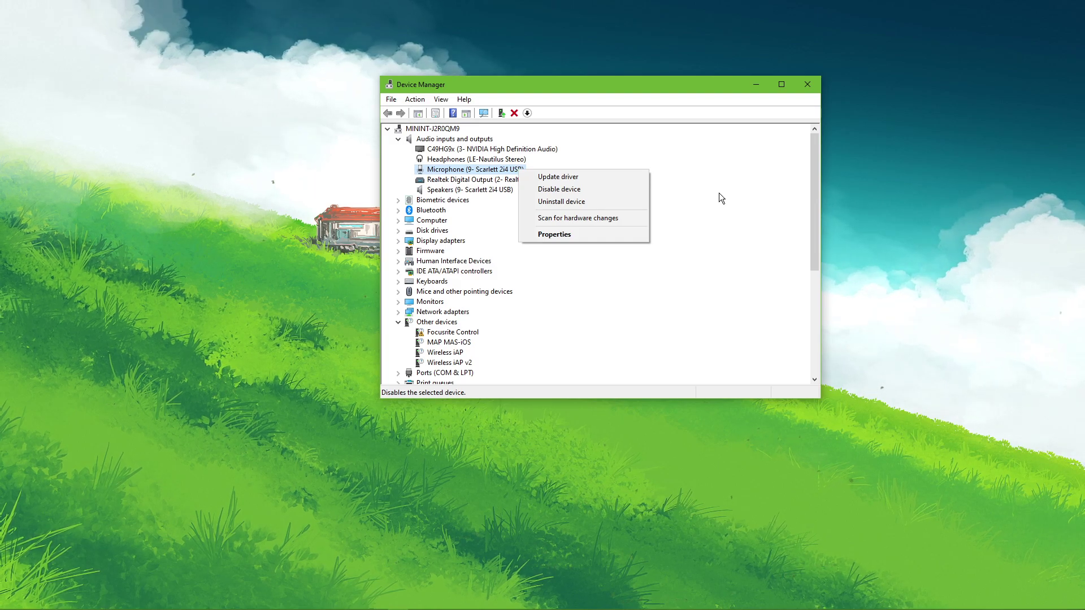
pyautogui.click(642, 177)
pyautogui.moveTo(641, 129); pyautogui.dragTo(595, 126)
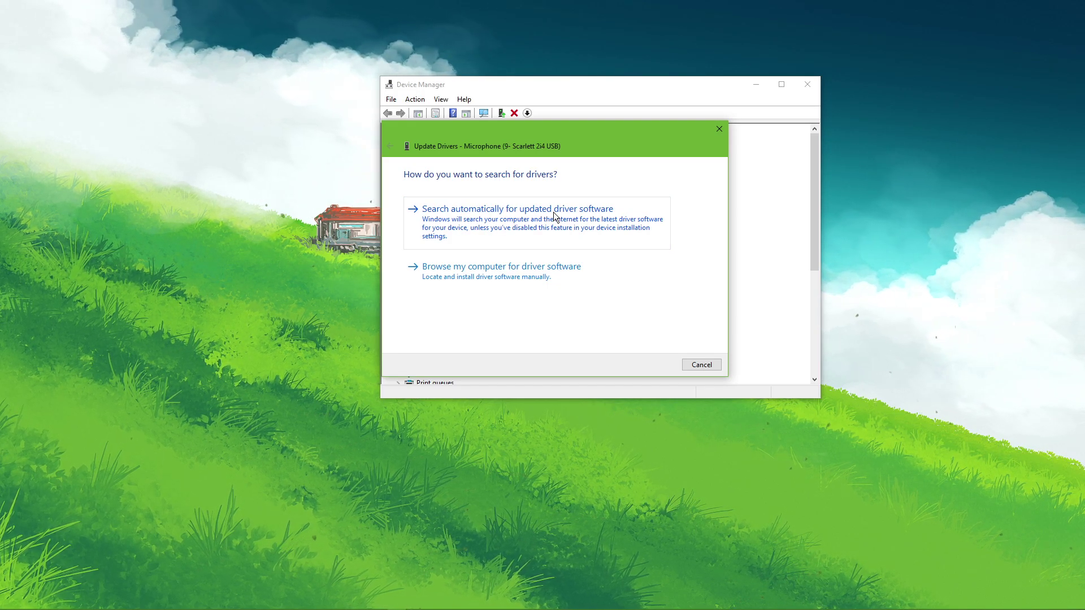
pyautogui.click(720, 128)
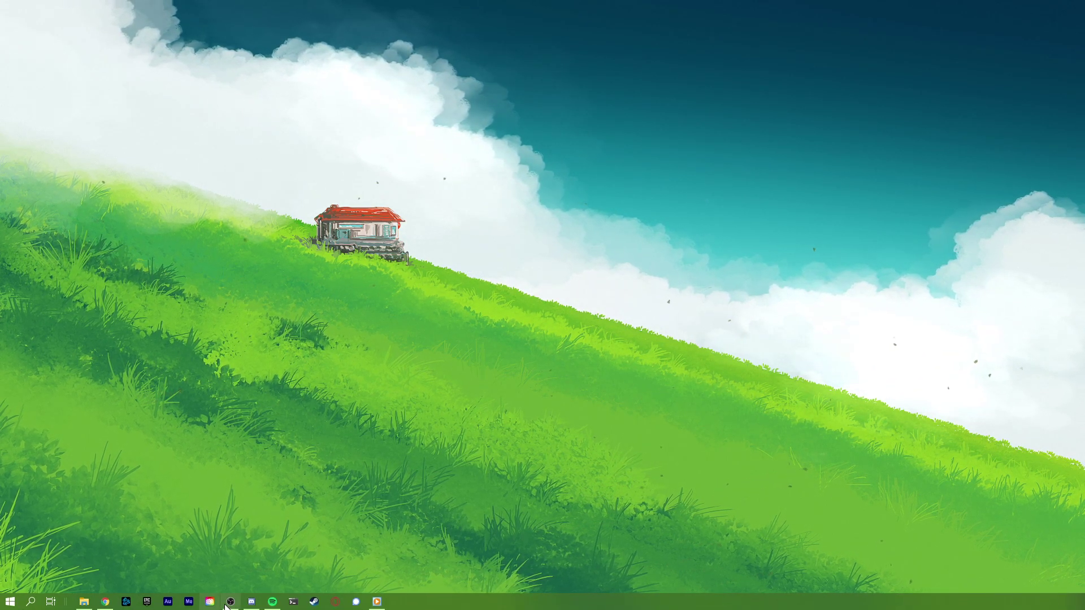
# Step: Switch to Discord and open the Voice & Video page of the user settings
pyautogui.click(251, 602)
pyautogui.click(406, 484)
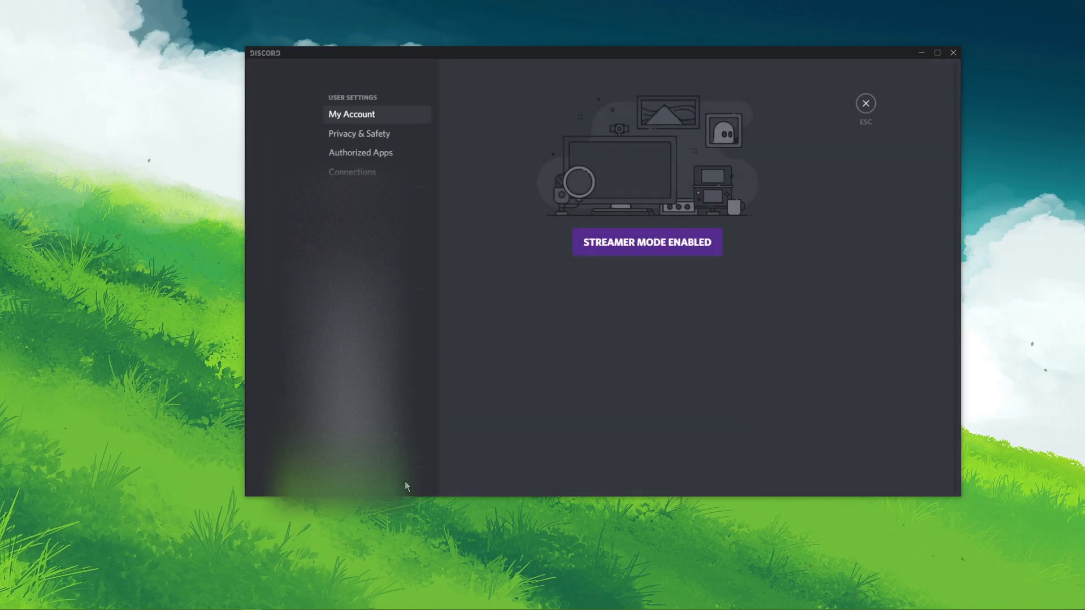
pyautogui.click(365, 322)
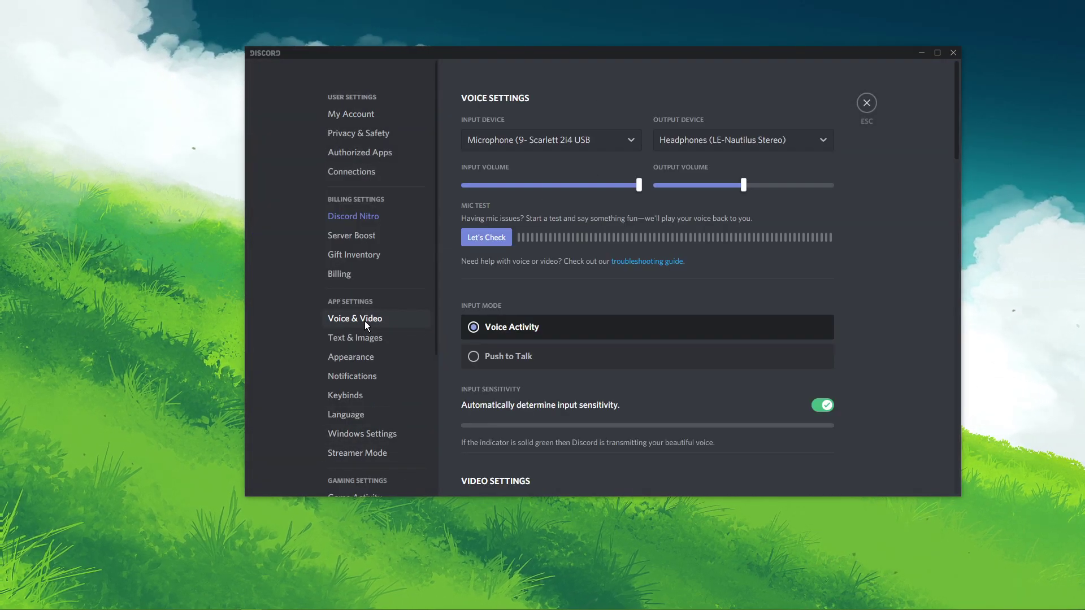
# Step: Check the input and output device choices in the voice settings, and run and stop a mic test
pyautogui.click(507, 138)
pyautogui.click(674, 139)
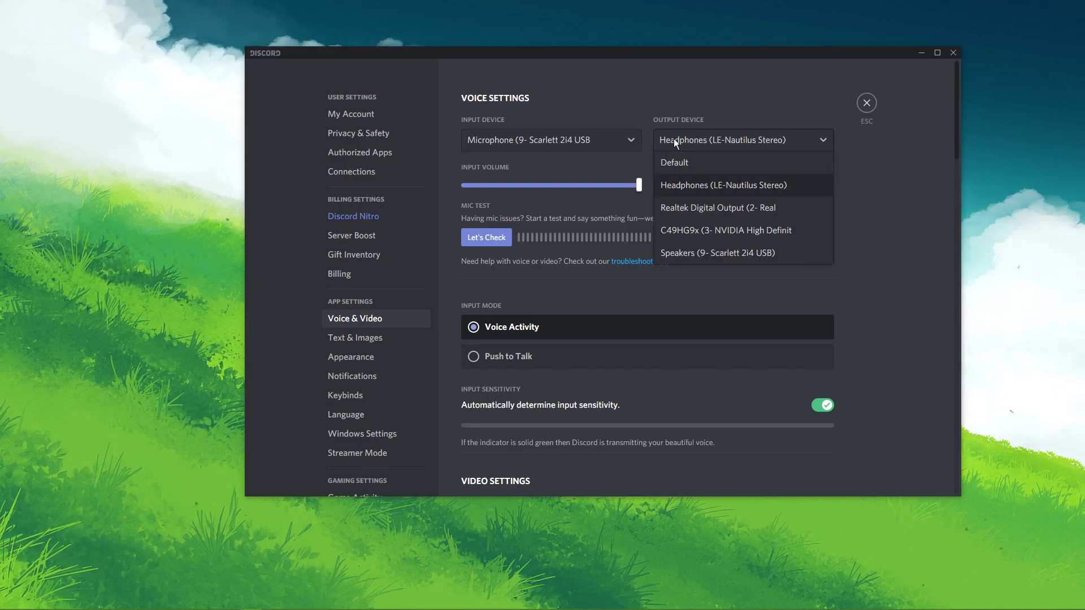
pyautogui.click(675, 142)
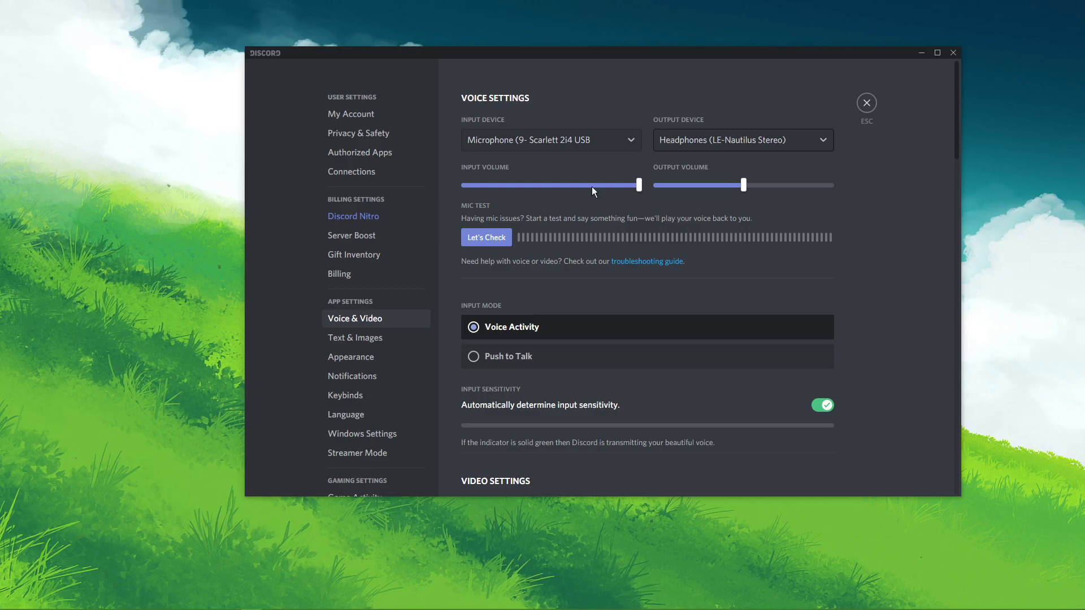
pyautogui.click(485, 240)
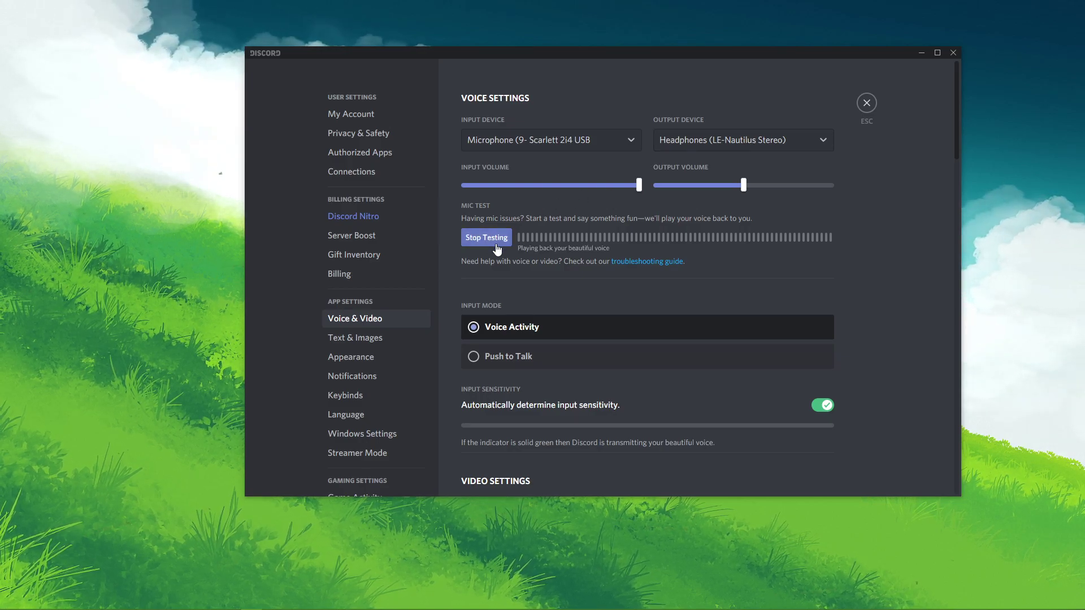
pyautogui.click(498, 240)
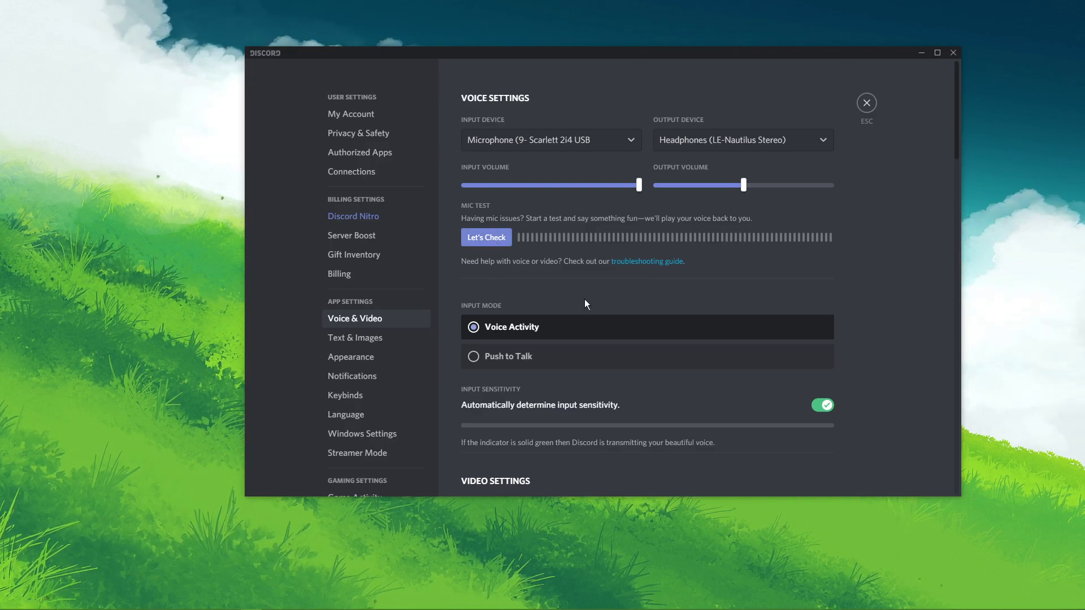
# Step: Make sure the input volume is at maximum, review the input mode and sensitivity options, and close the Discord window
pyautogui.moveTo(639, 185)
pyautogui.mouseDown()
pyautogui.moveTo(568, 186)
pyautogui.moveTo(652, 185)
pyautogui.mouseUp()
pyautogui.moveTo(958, 117); pyautogui.dragTo(955, 134)
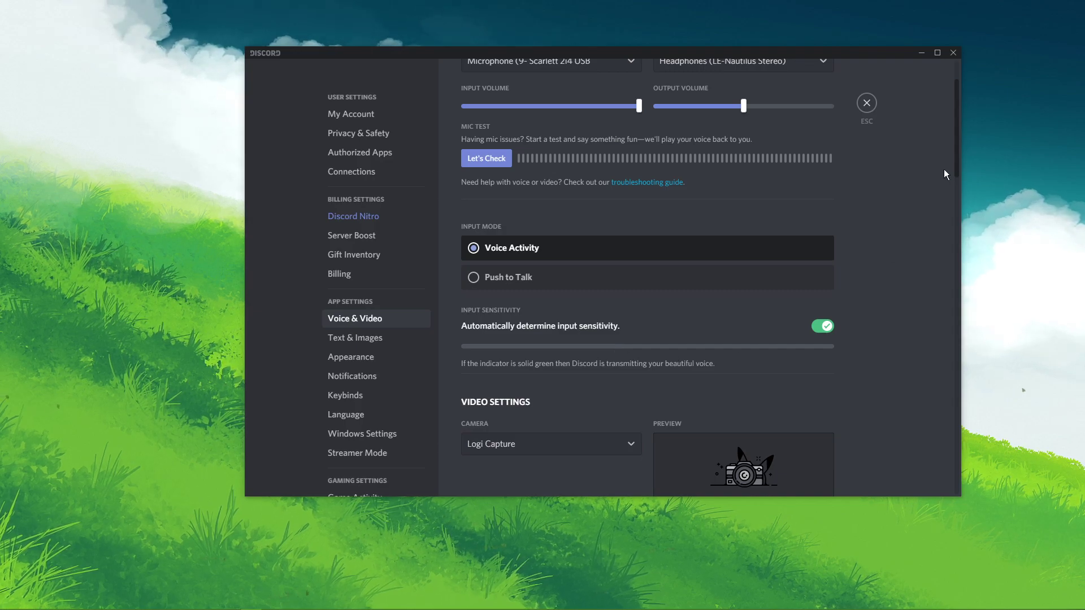
pyautogui.moveTo(957, 154); pyautogui.dragTo(957, 160)
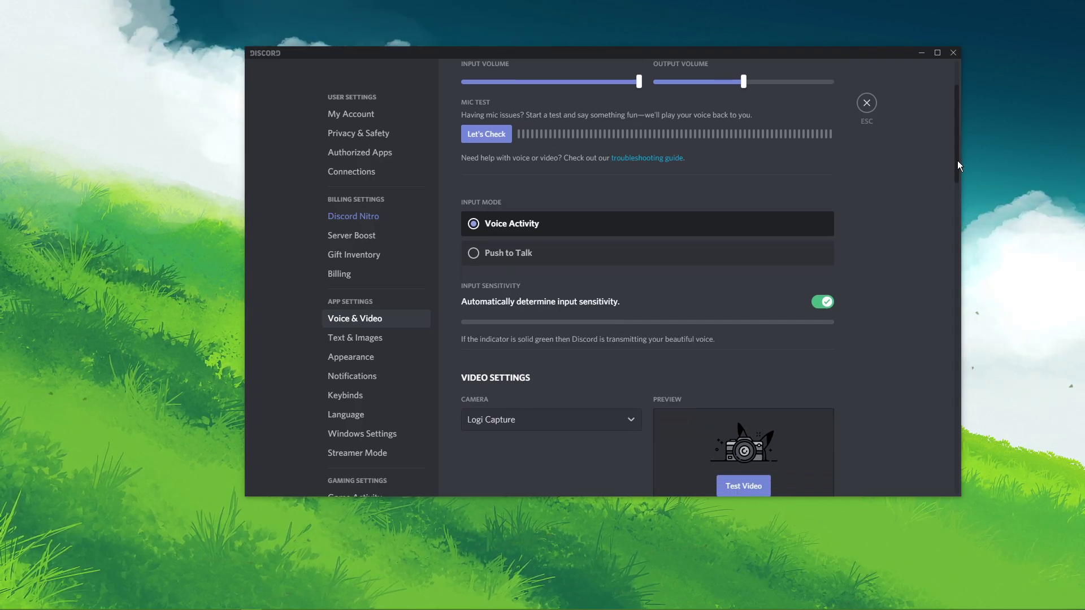
pyautogui.click(954, 54)
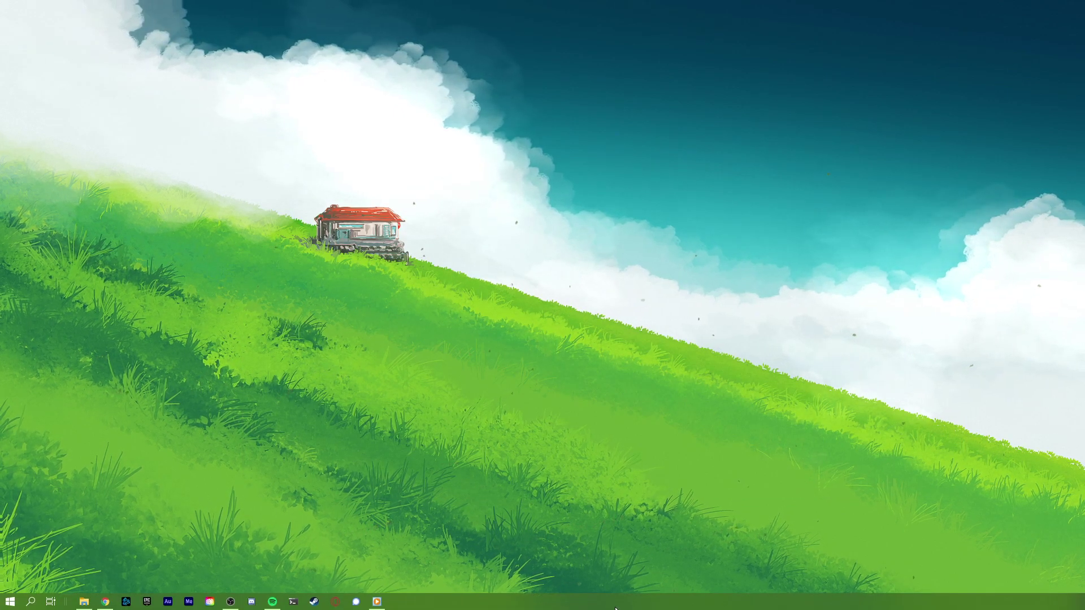
# Step: Open Task Manager, sort the processes by highest memory use, and end the Discord (32 bit) task using the most memory
pyautogui.rightClick(617, 605)
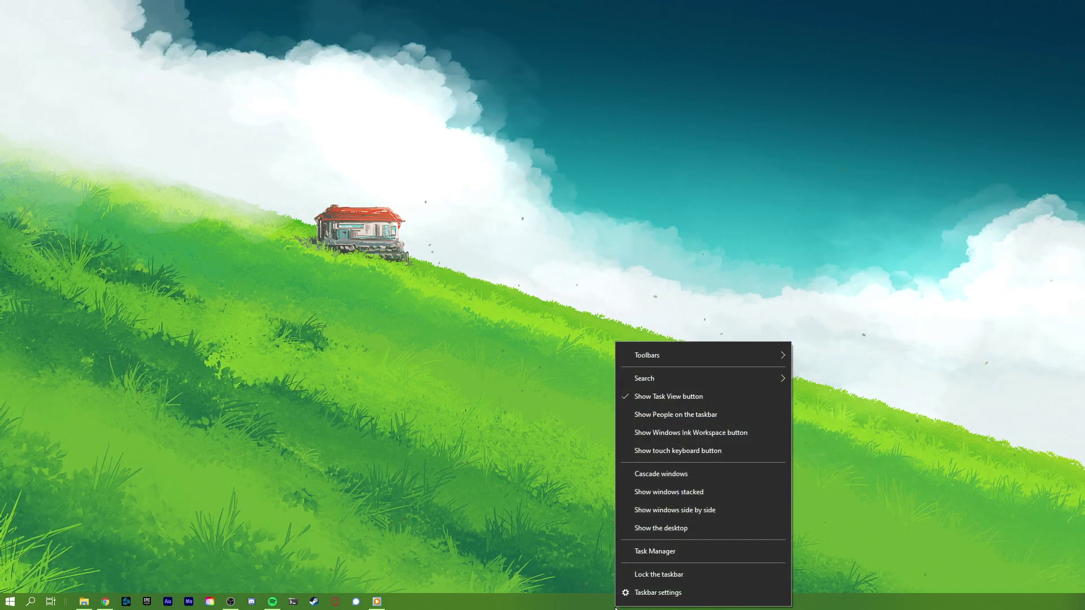
pyautogui.click(697, 546)
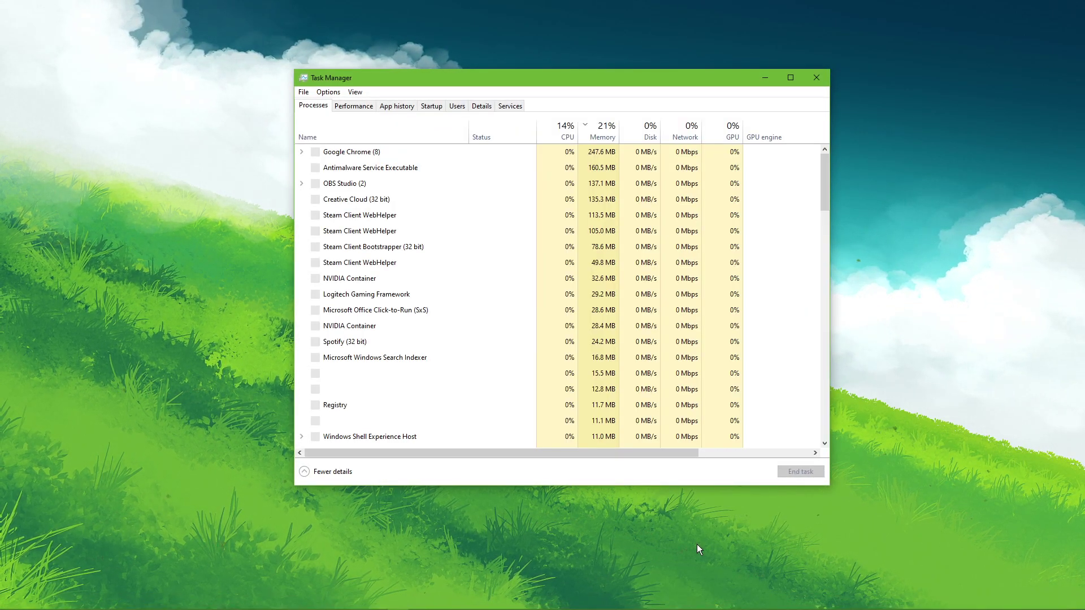
pyautogui.click(584, 137)
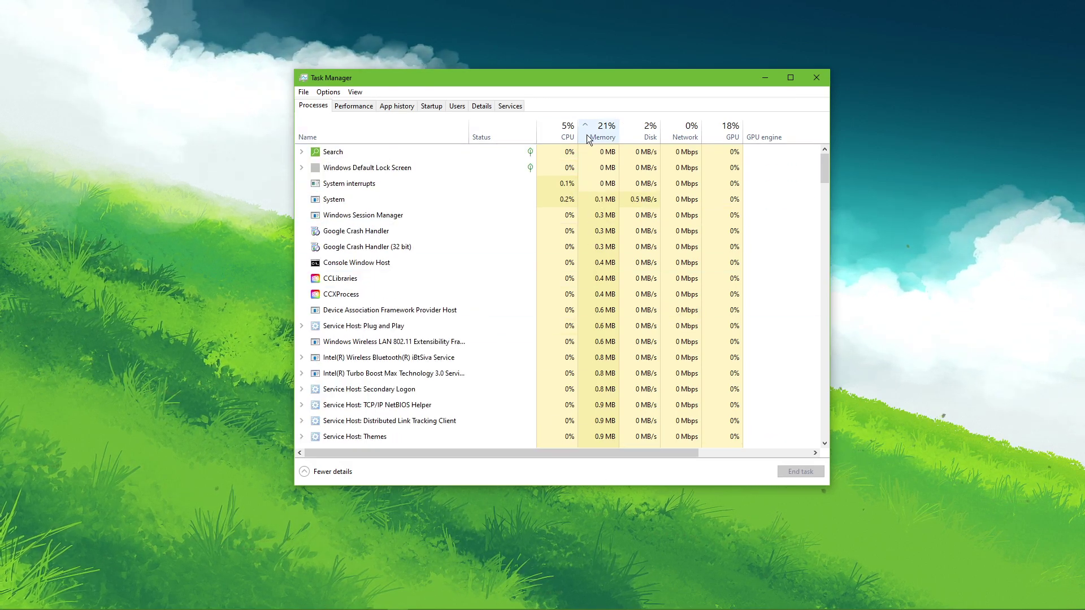
pyautogui.click(591, 135)
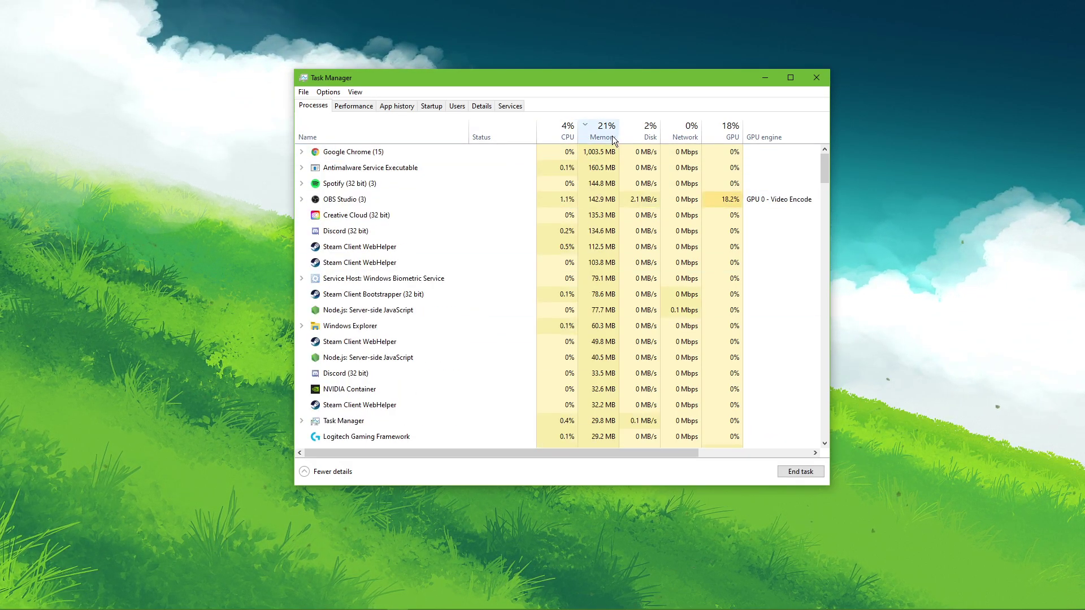
pyautogui.rightClick(445, 231)
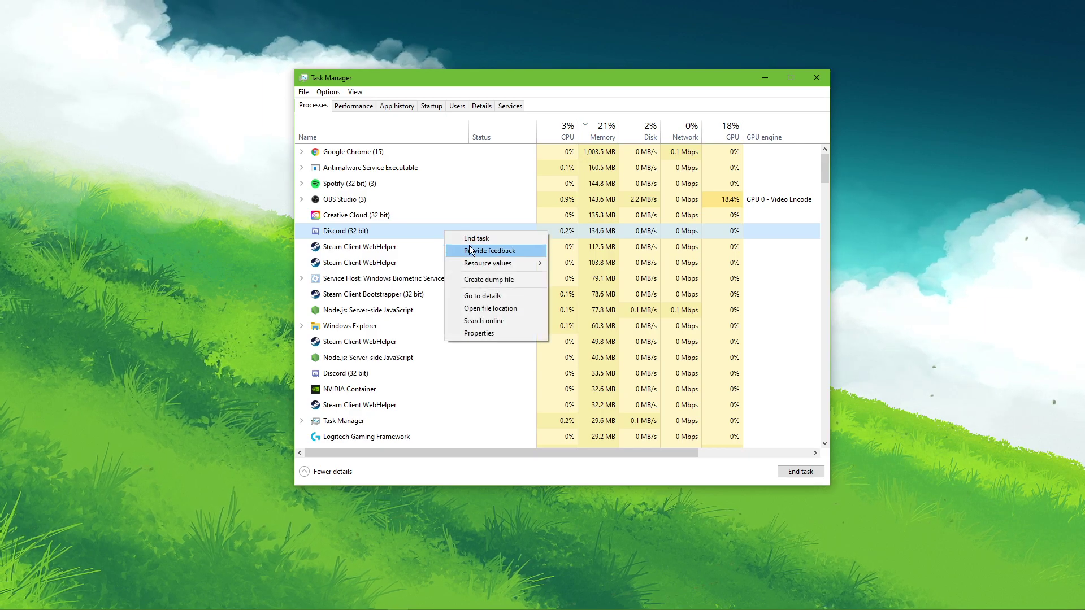
pyautogui.click(499, 238)
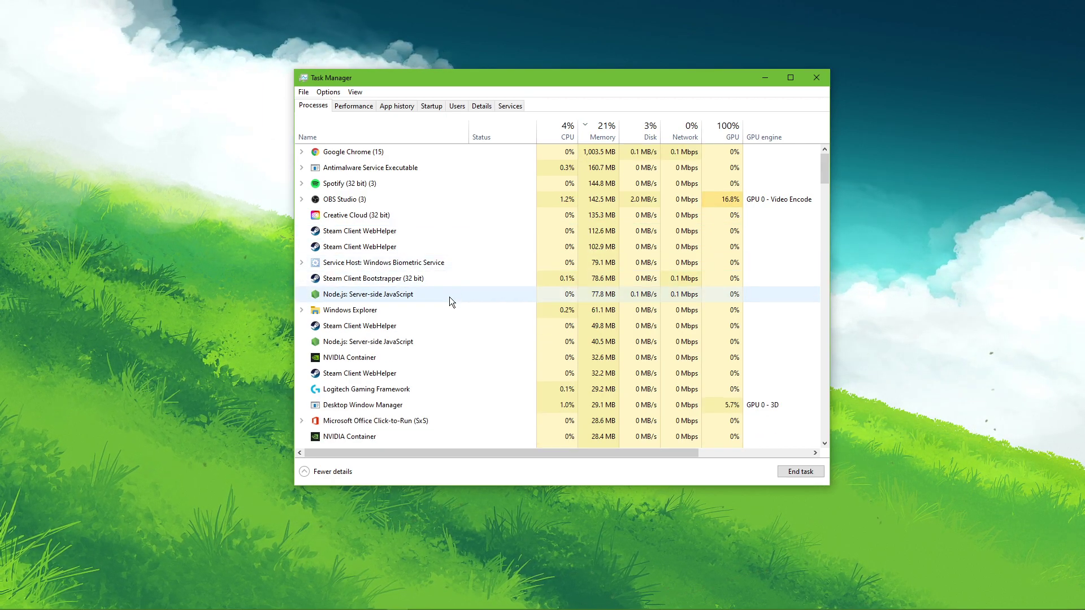
# Step: Look through the whole process list for any remaining Discord processes
pyautogui.press('pagedown')
pyautogui.press('pagedown')
pyautogui.press('pagedown')
pyautogui.press('pagedown')
pyautogui.press('pagedown')
pyautogui.press('pagedown')
pyautogui.press('pagedown')
pyautogui.press('pagedown')
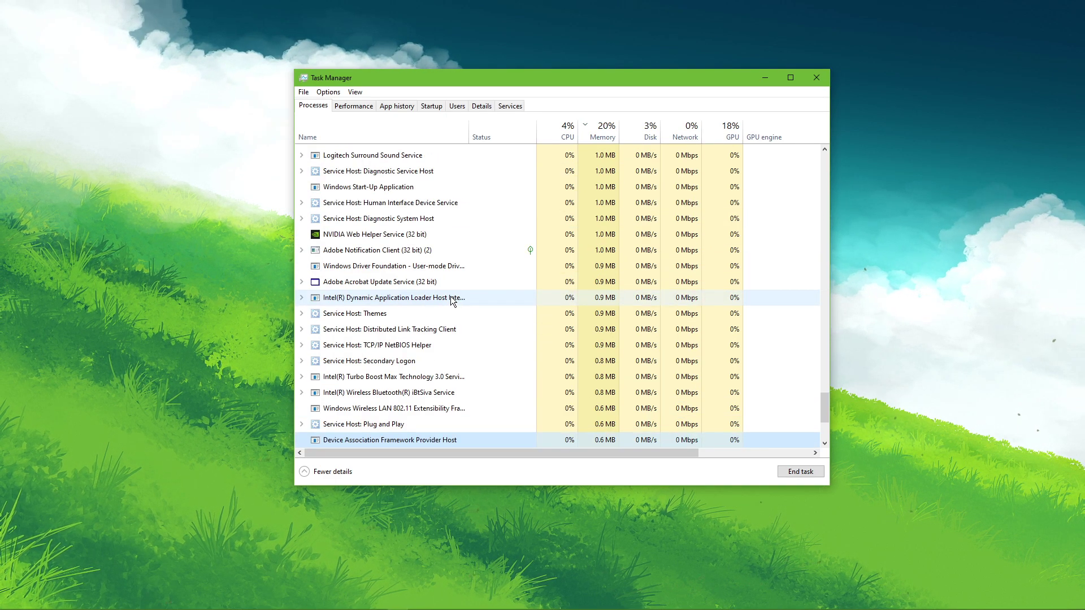
pyautogui.press('pageup')
pyautogui.press('pageup')
pyautogui.press('pageup')
pyautogui.press('pageup')
pyautogui.press('pageup')
pyautogui.press('pageup')
pyautogui.press('pagedown')
pyautogui.press('pagedown')
pyautogui.press('pagedown')
pyautogui.press('pagedown')
pyautogui.press('pagedown')
pyautogui.press('pagedown')
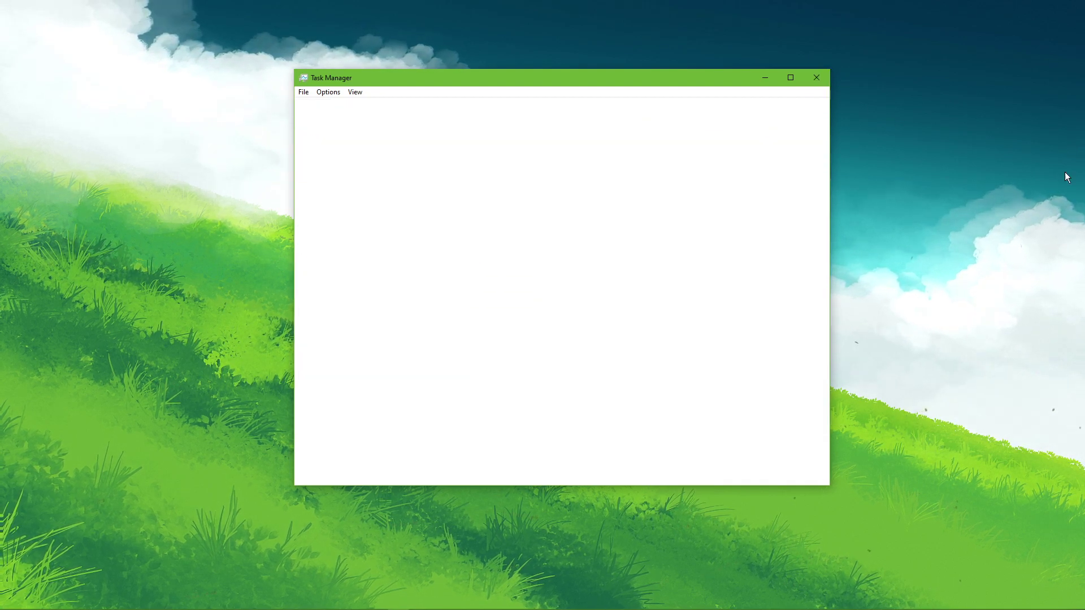
# Step: Open the Windows Update settings and check for updates
pyautogui.press('super')
pyautogui.write('update')
pyautogui.press('Return')
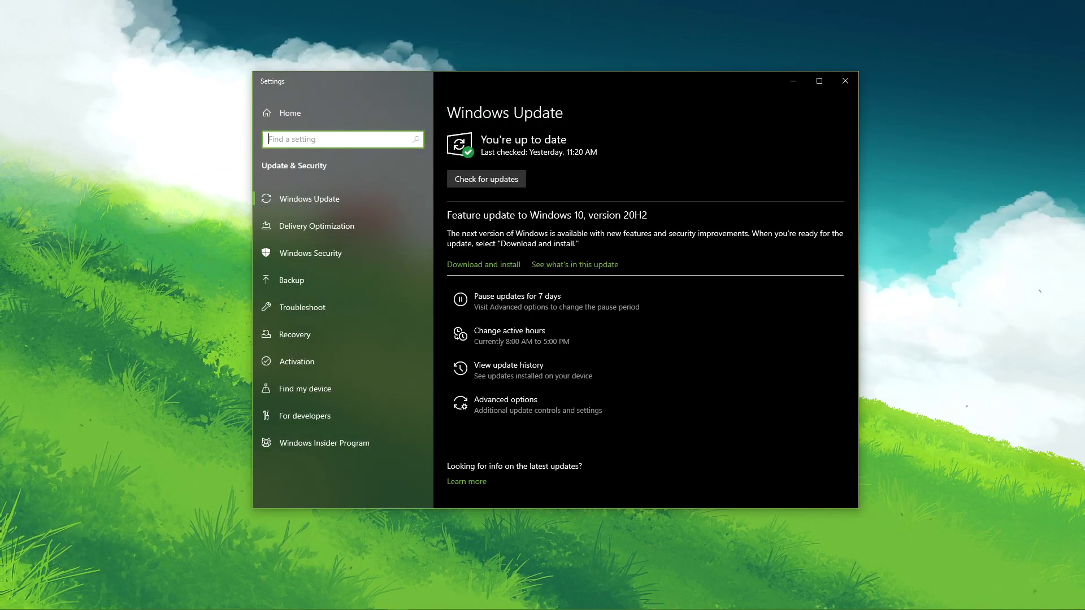
pyautogui.click(508, 180)
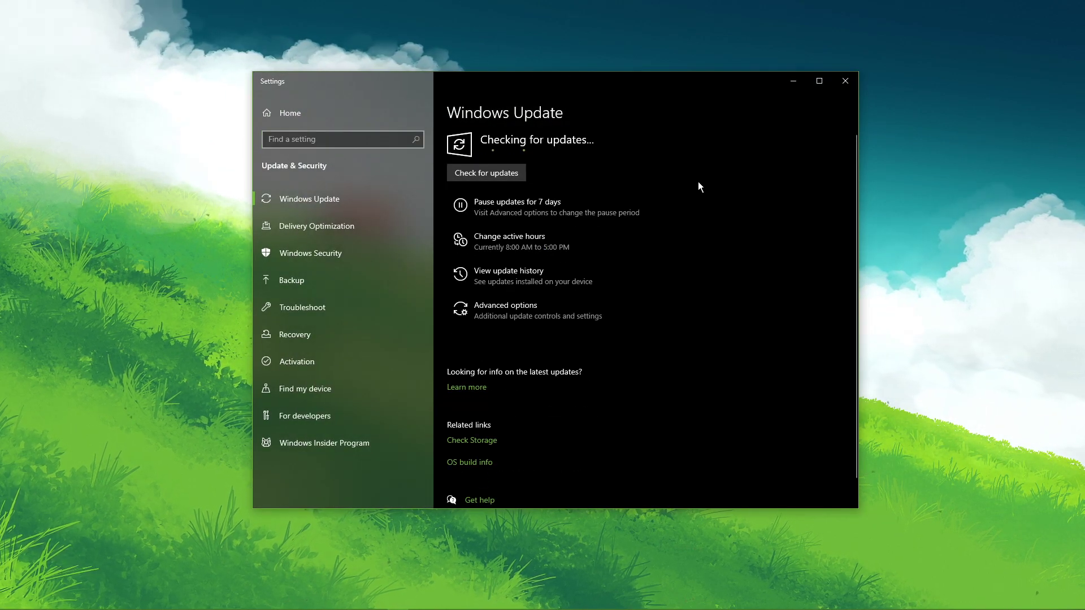